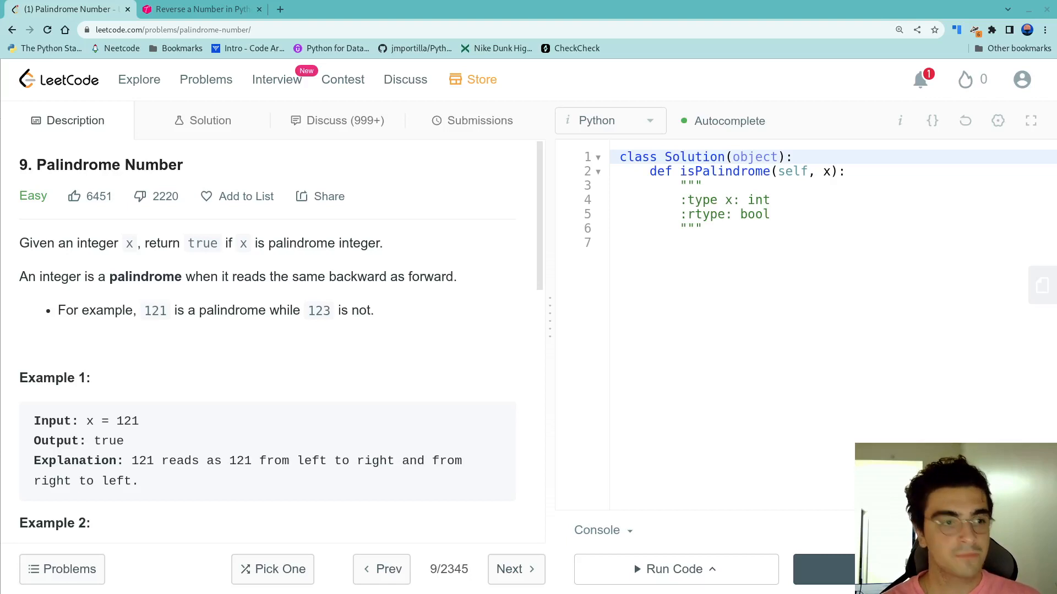
Like the problem, then review the palindrome condition and the 121 / 123 examples in the statement
click(78, 196)
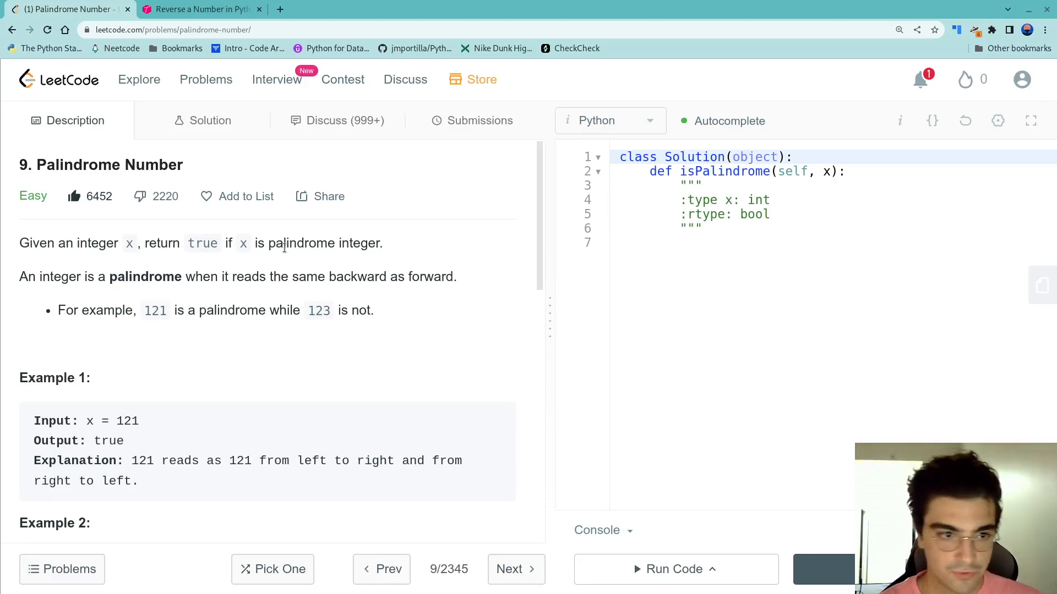
drag(382, 243, 240, 243)
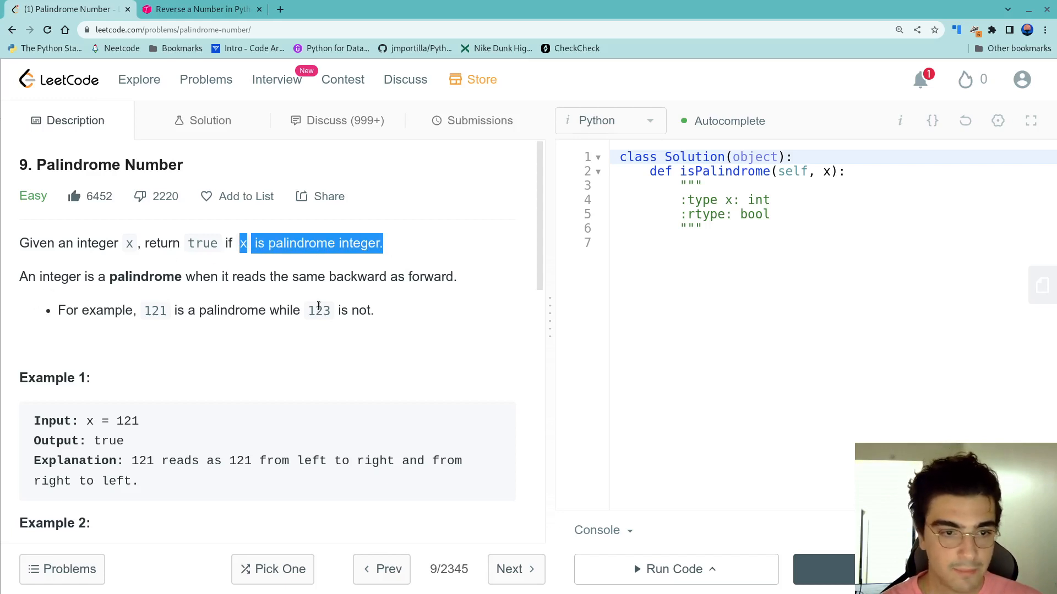
drag(66, 310, 237, 312)
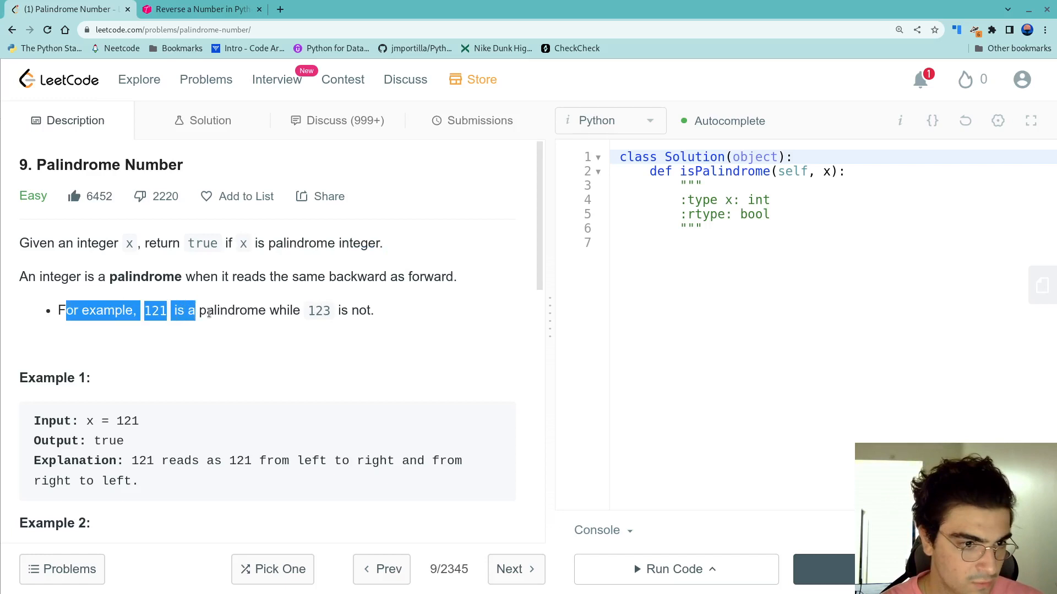
click(248, 312)
drag(373, 320, 289, 312)
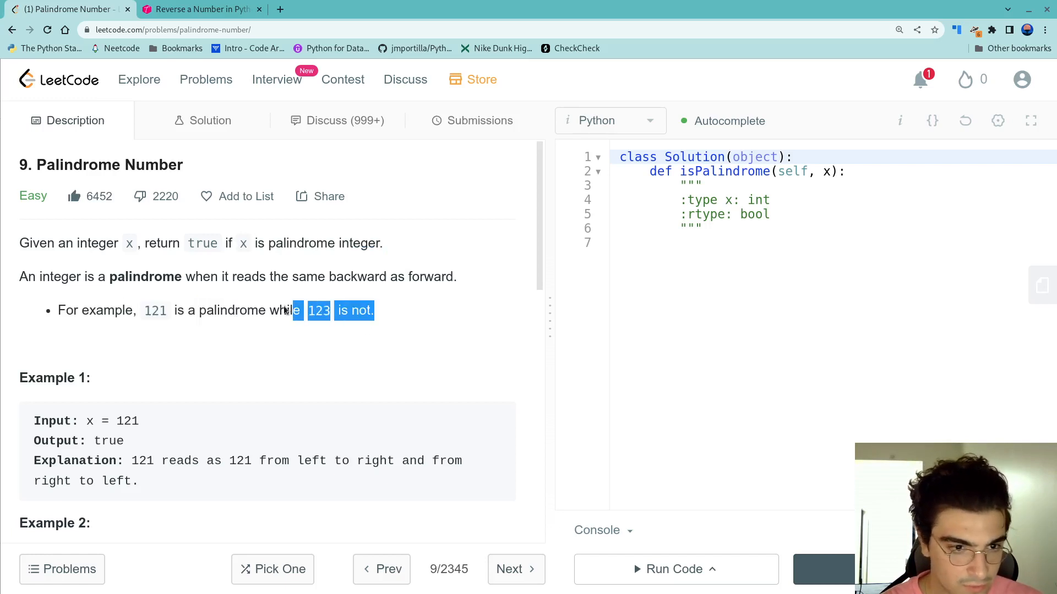
click(285, 310)
scroll(262, 265, down, 3)
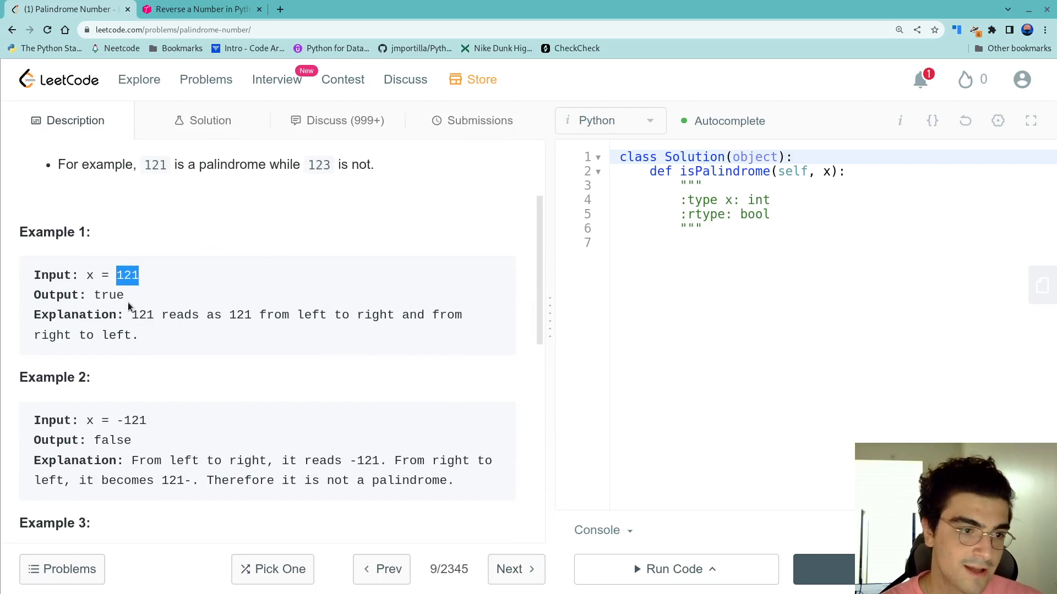
drag(129, 307, 88, 316)
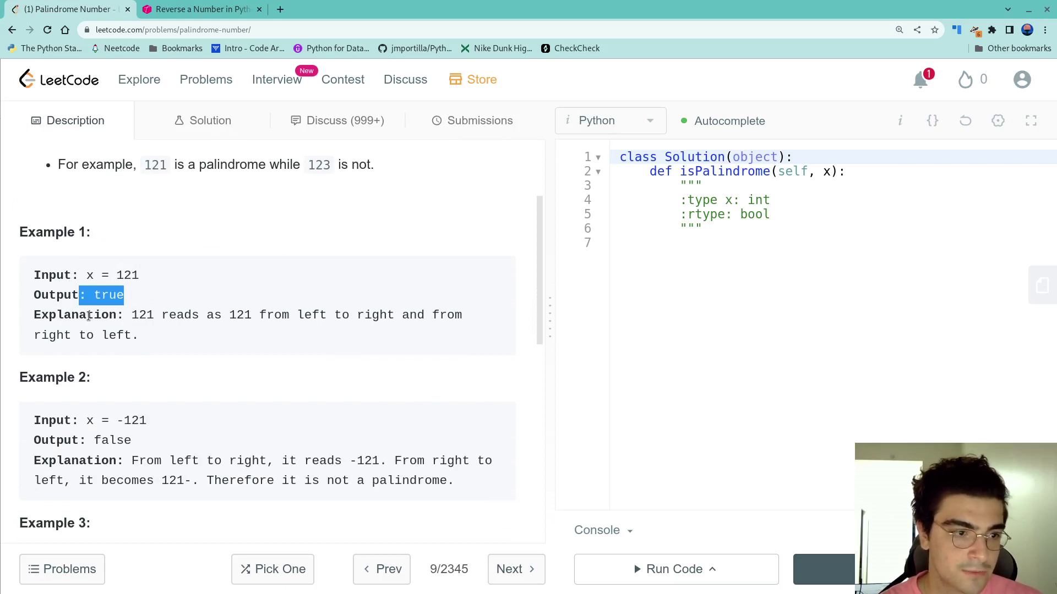
click(132, 321)
double_click(127, 275)
click(190, 334)
drag(228, 314, 244, 315)
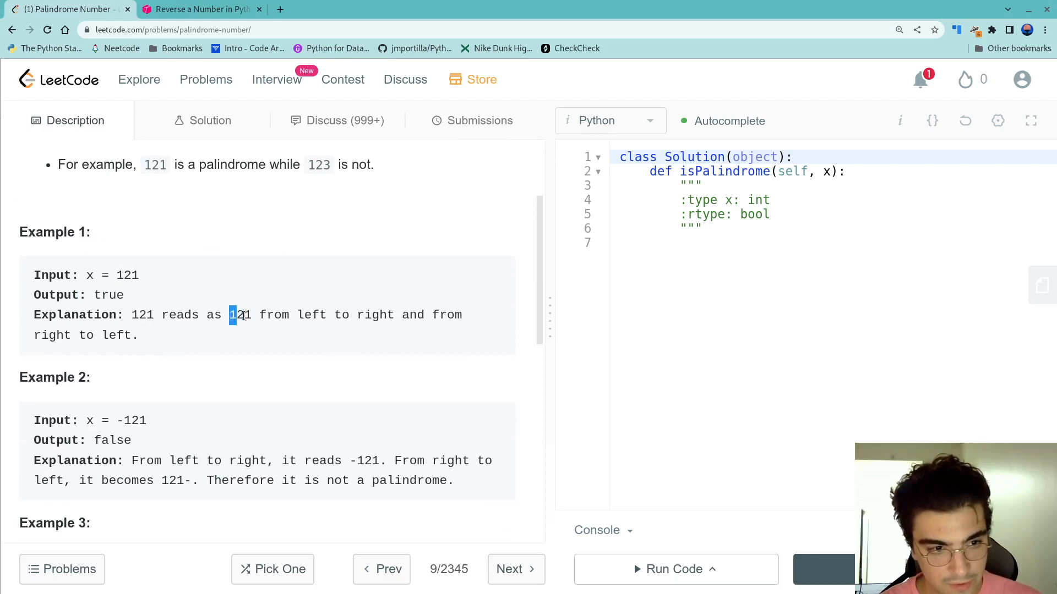
click(157, 422)
scroll(158, 388, down, 2)
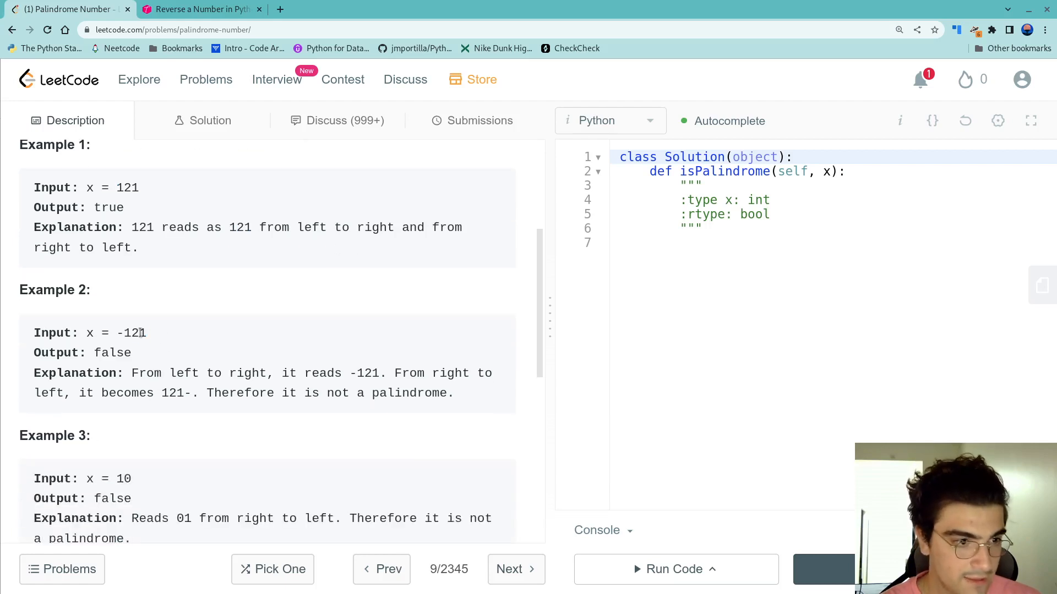
drag(146, 333, 117, 333)
click(220, 360)
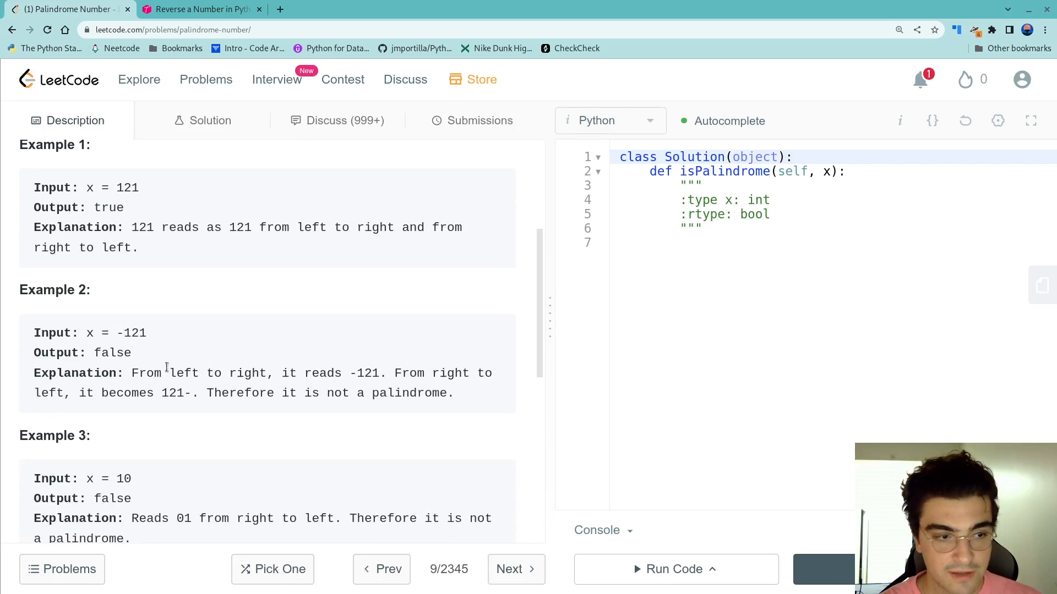
drag(154, 393, 185, 395)
scroll(187, 425, down, 1)
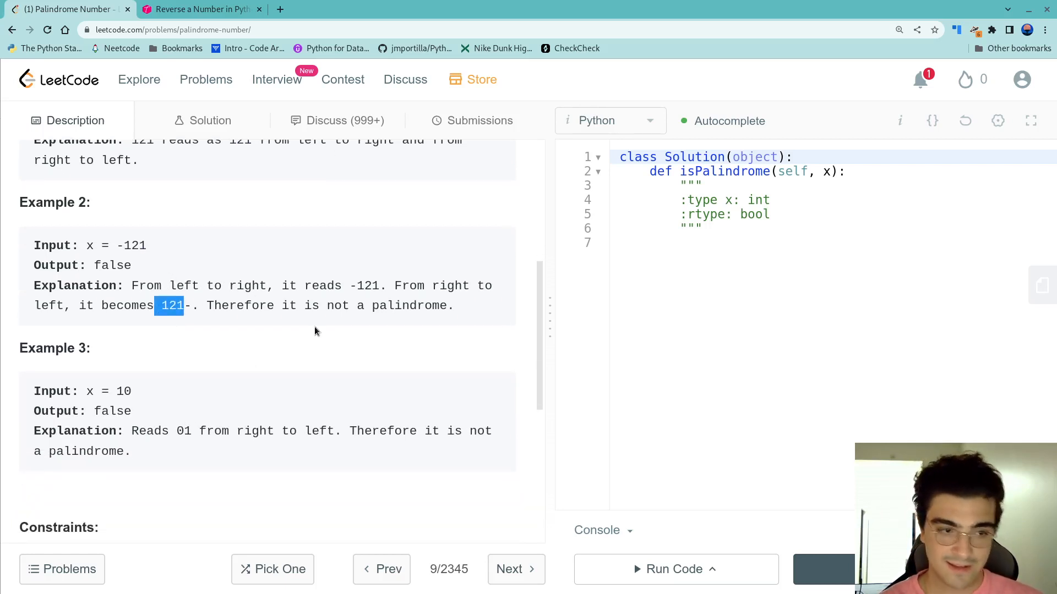
scroll(190, 324, down, 1)
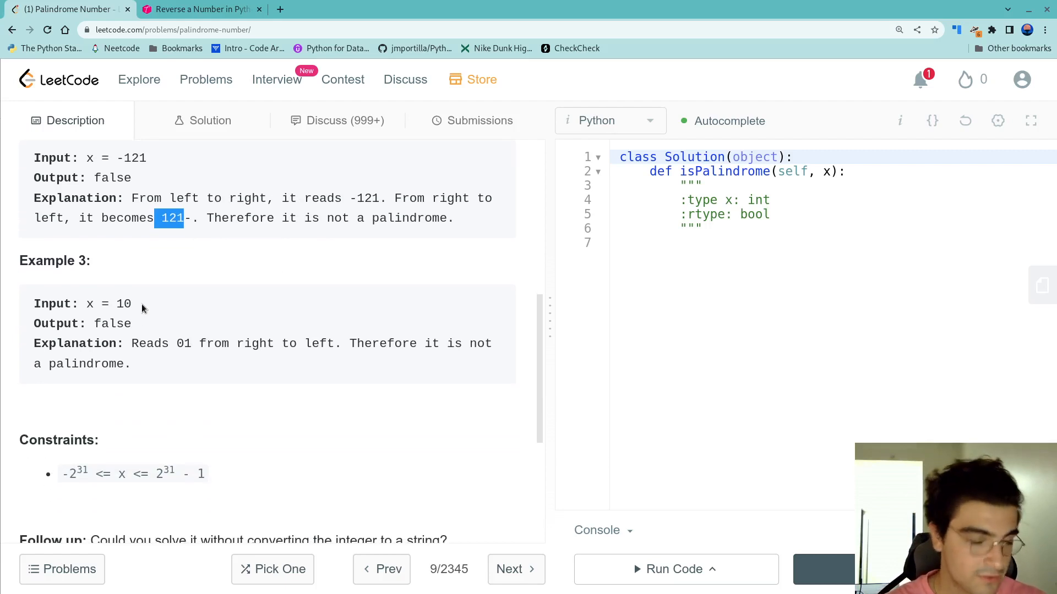
drag(133, 304, 116, 304)
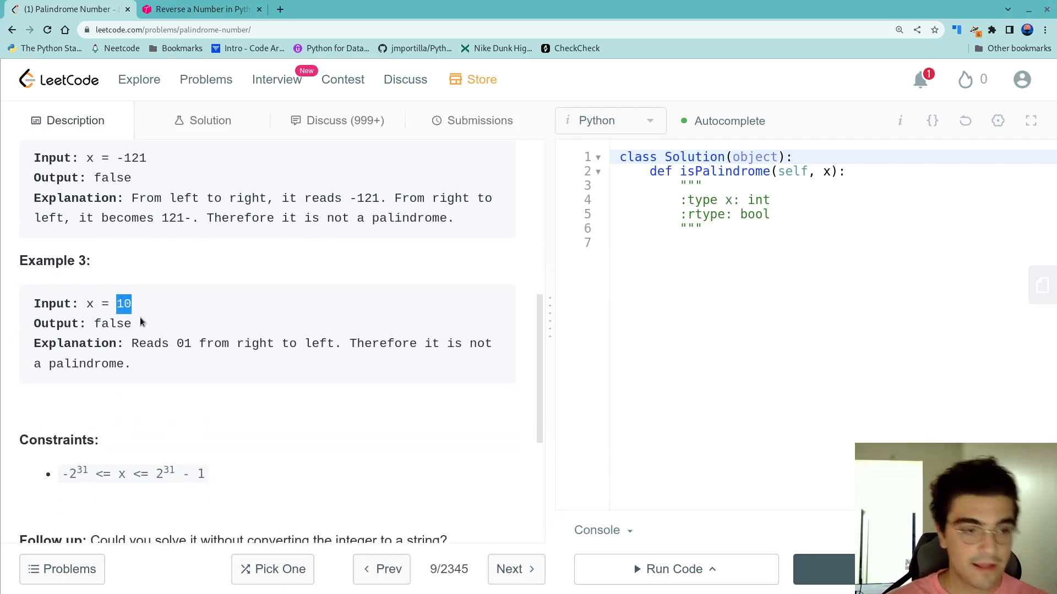
scroll(304, 322, up, 3)
Write return str(x) == str(x)[::-1] as the body of isPalindrome on line 7
click(773, 246)
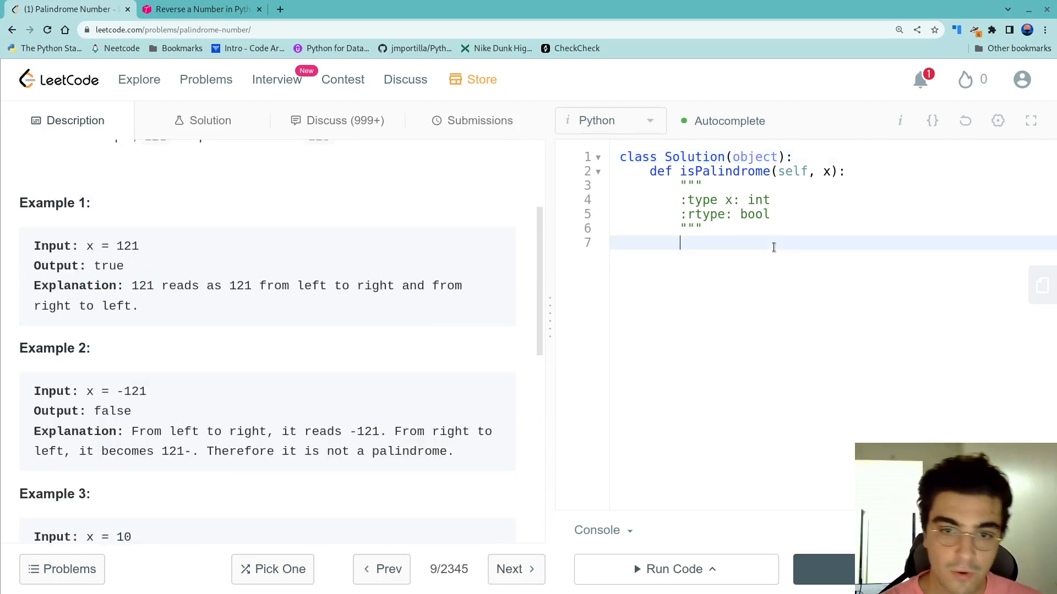
text(return )
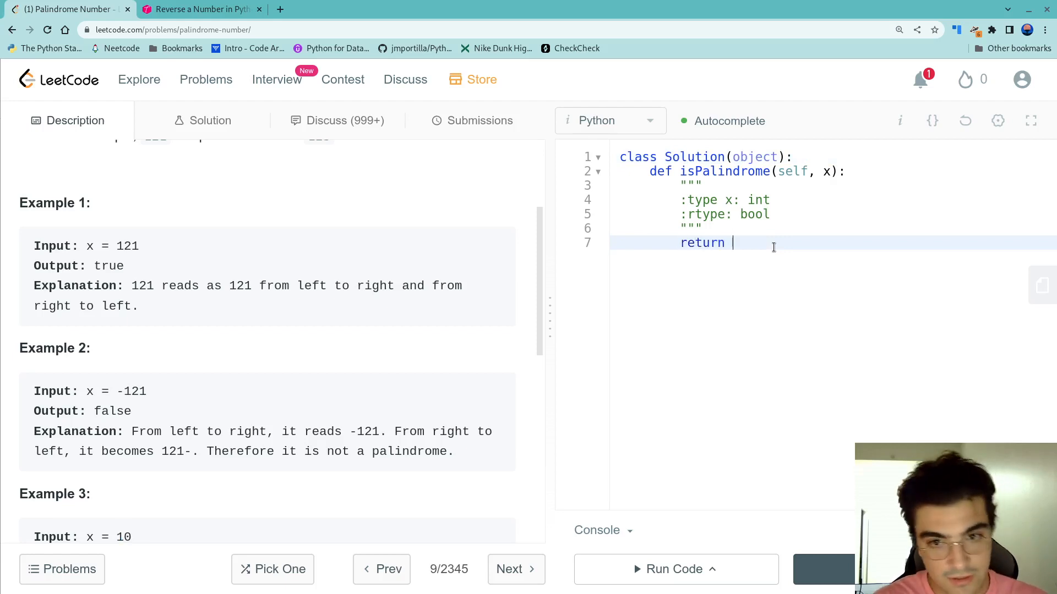
text(str(x) == )
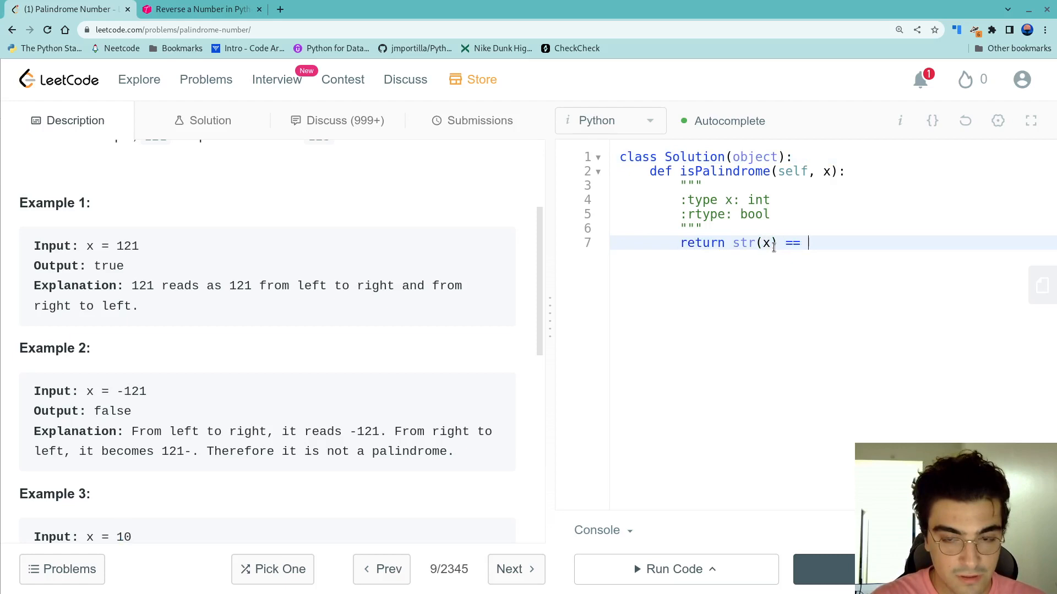
text(str(x))
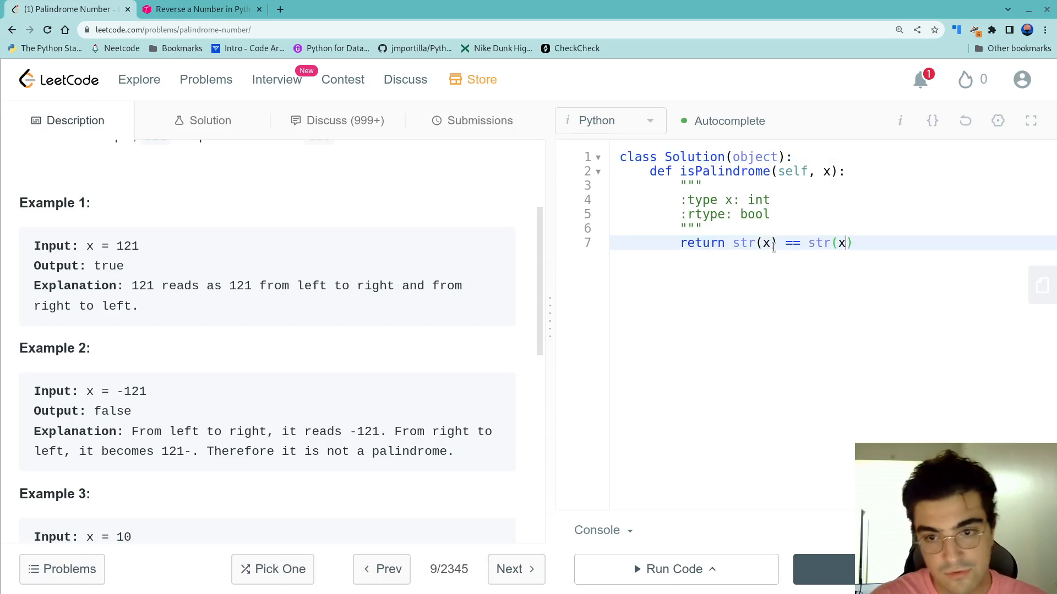
text([:)
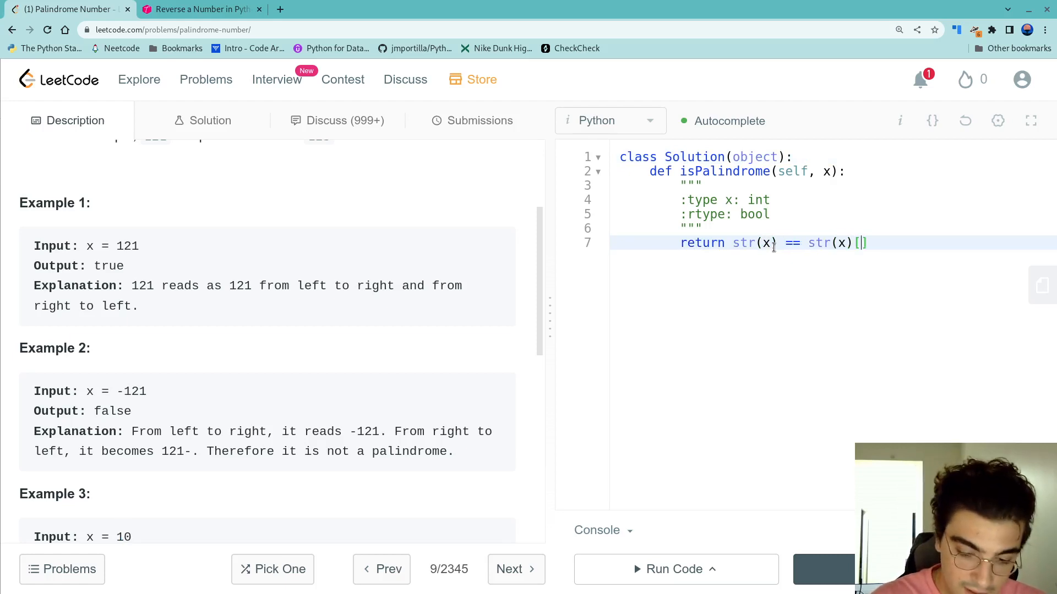
text(:-1)
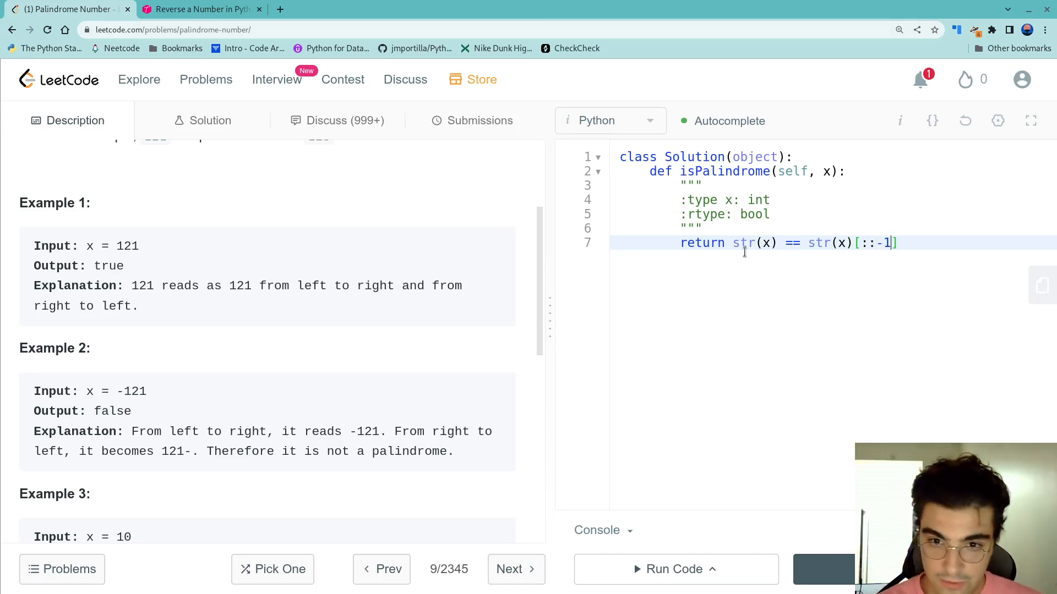
Run the example test (Accepted for 121) and submit, getting Success at 94 ms and 13.4 MB
click(666, 571)
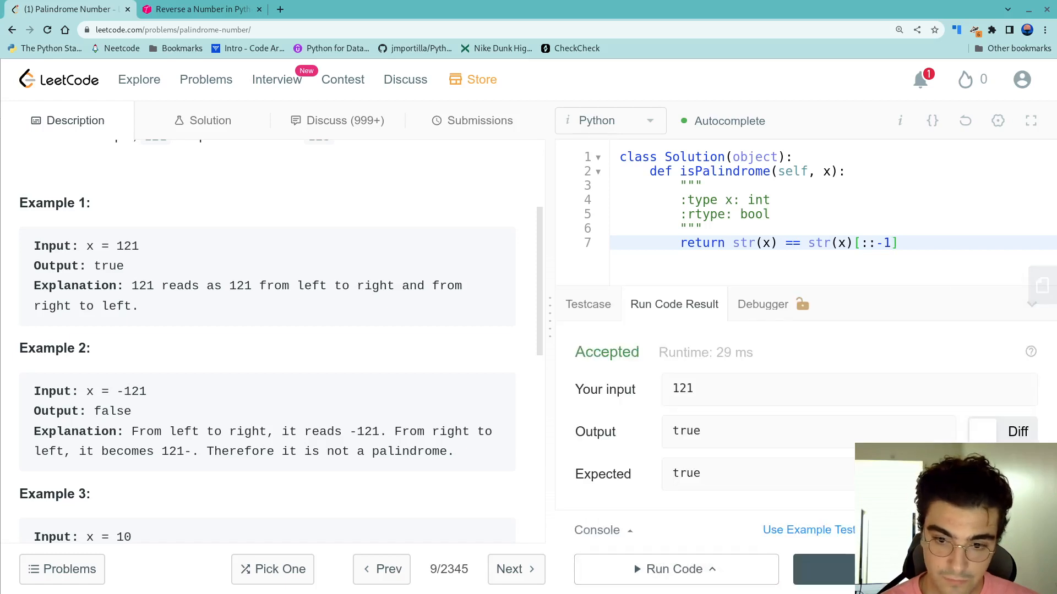
click(824, 570)
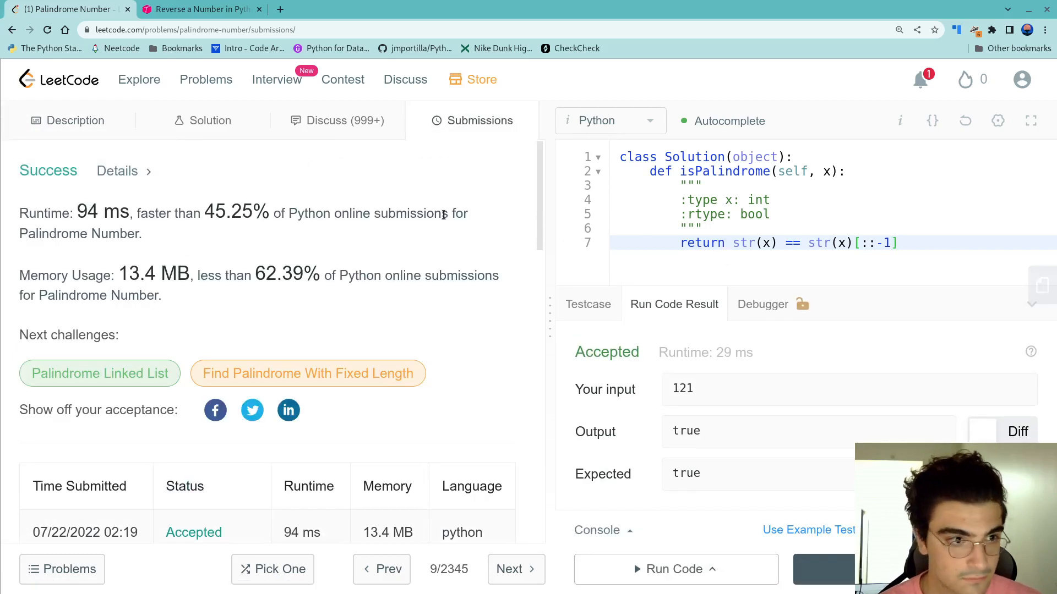
drag(732, 243, 778, 245)
click(827, 172)
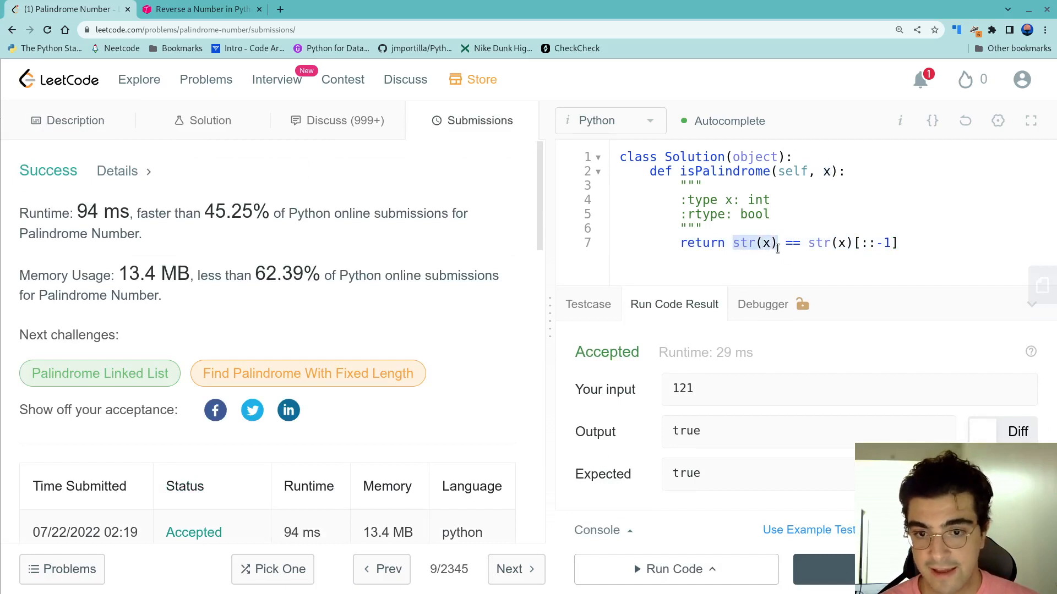
Return to the Description view and review the str(x)[::-1] reversal and the full return line
click(71, 120)
scroll(164, 412, down, 4)
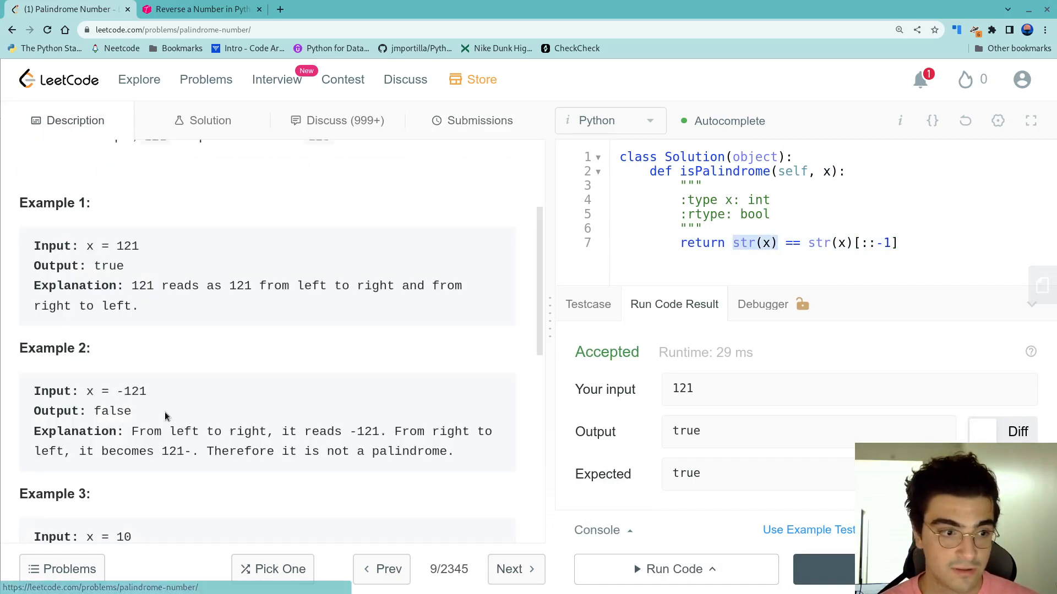
scroll(167, 339, down, 1)
drag(808, 243, 903, 250)
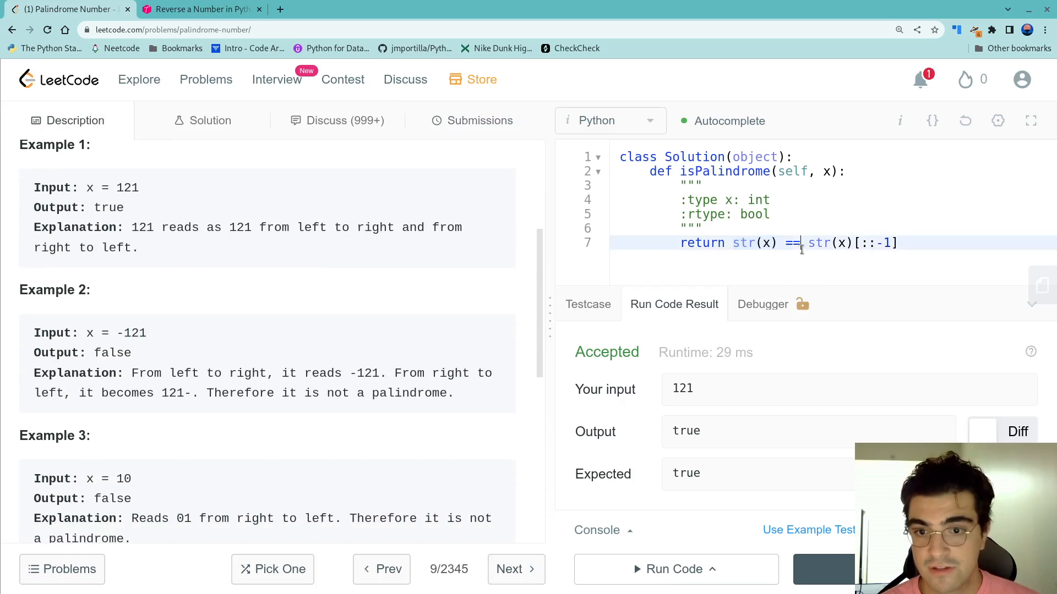
click(833, 171)
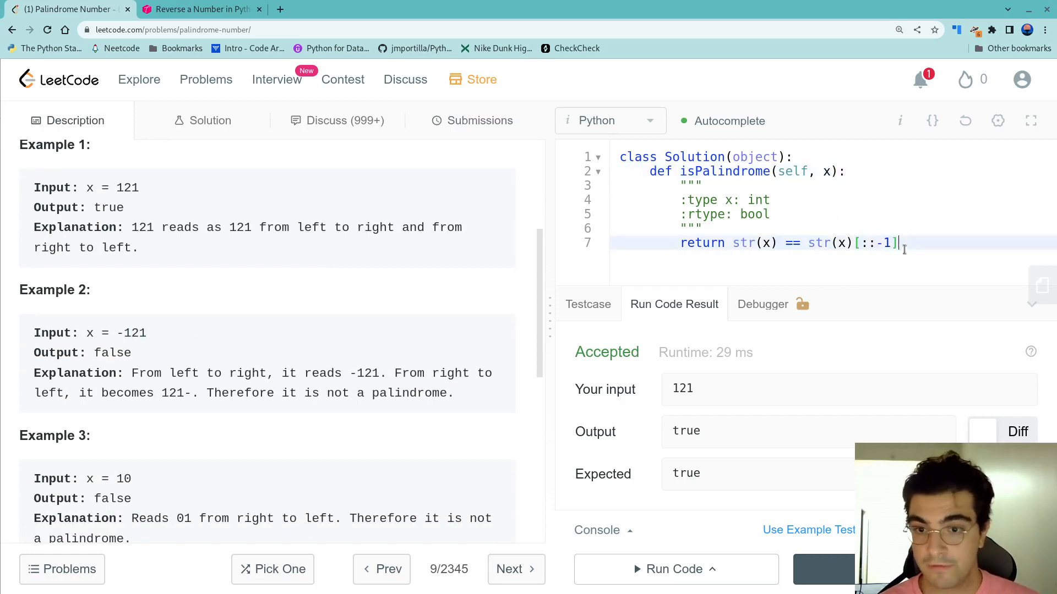
drag(896, 242, 808, 243)
click(673, 243)
drag(675, 243, 897, 244)
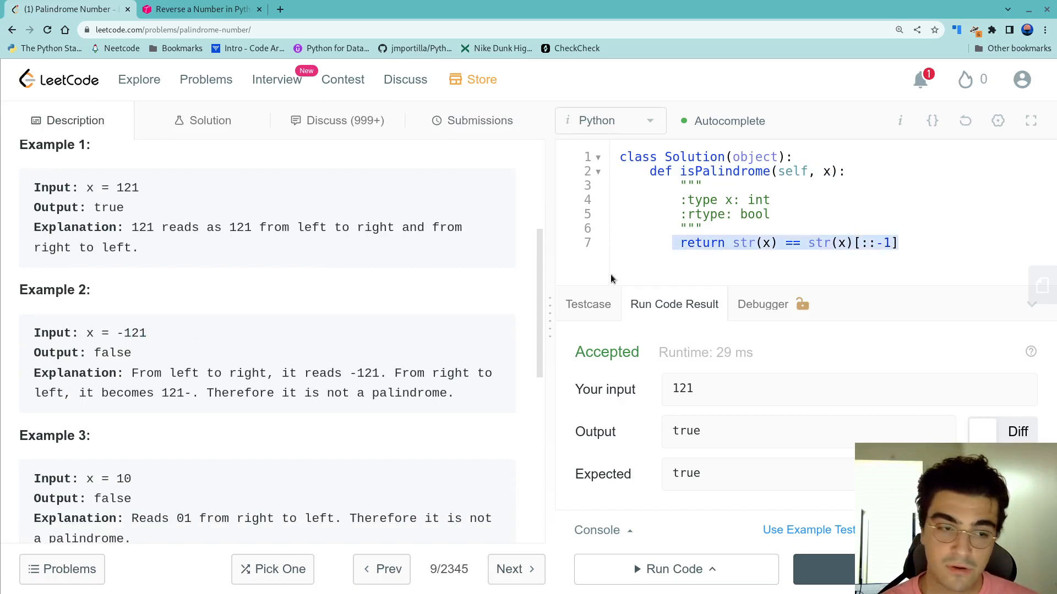
scroll(137, 157, up, 3)
scroll(123, 218, up, 2)
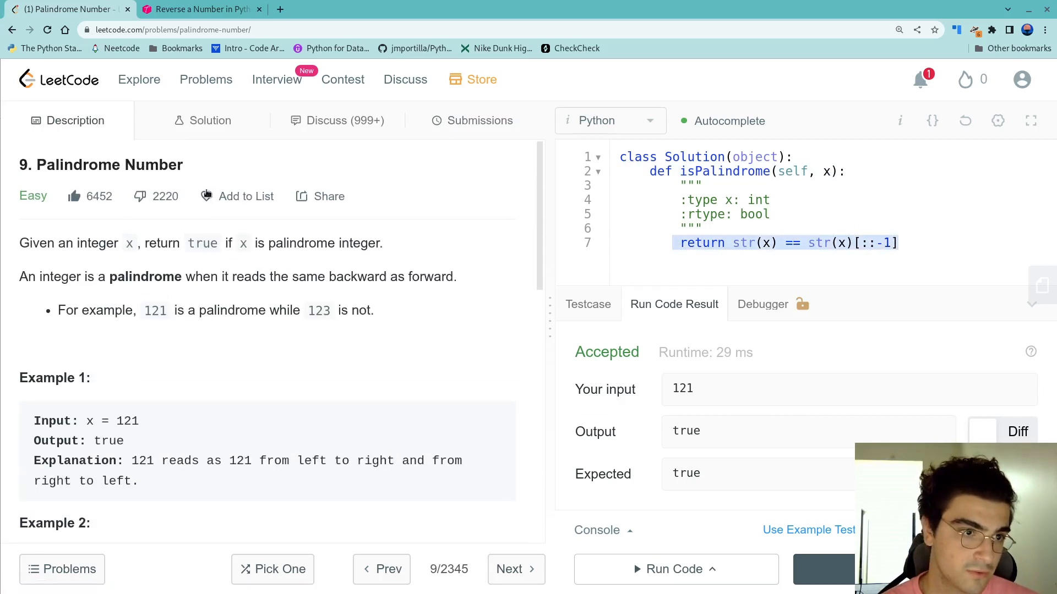
click(239, 196)
click(87, 352)
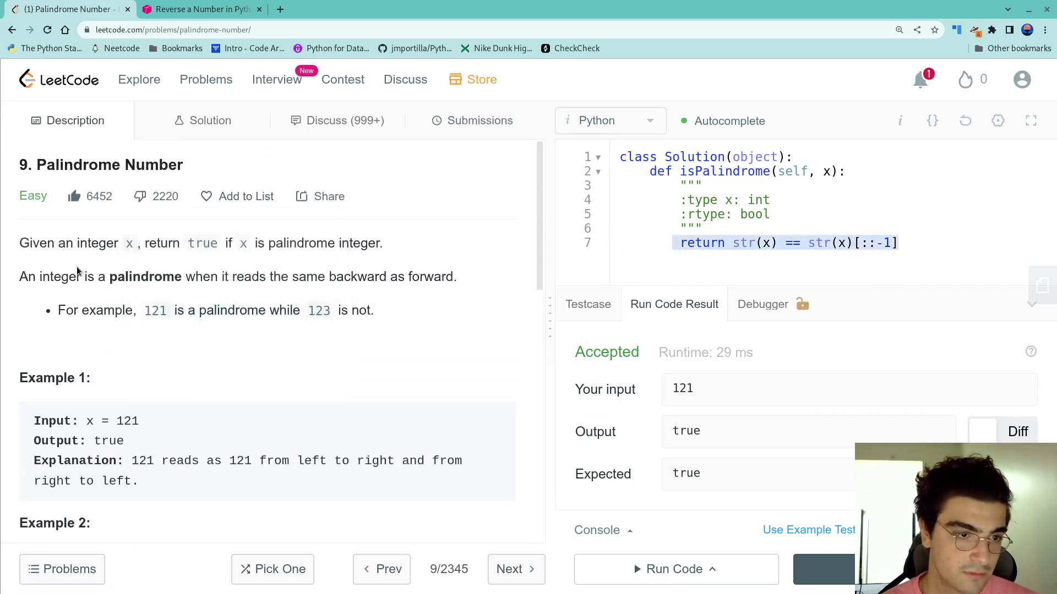
double_click(190, 244)
click(347, 300)
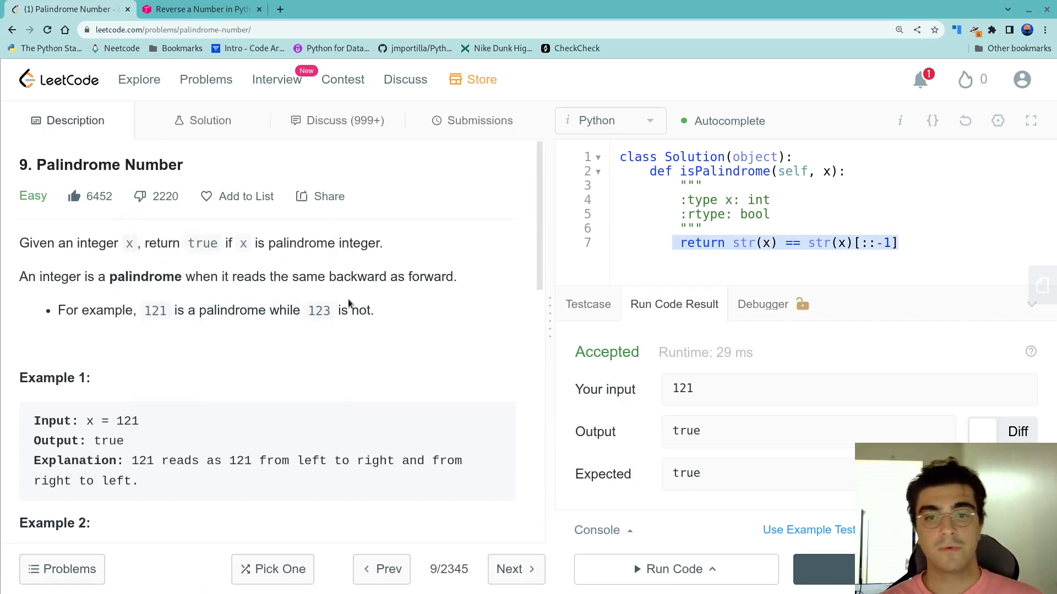